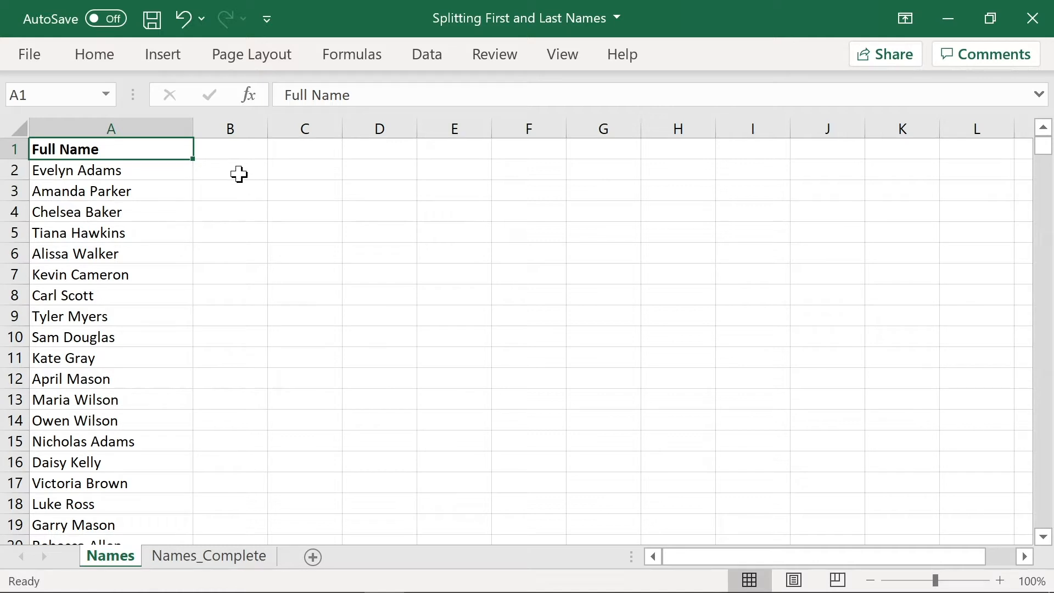
View the finished example on the Names_Complete sheet and return to the Names sheet
{"action": "left_click", "coordinate": [241, 559]}
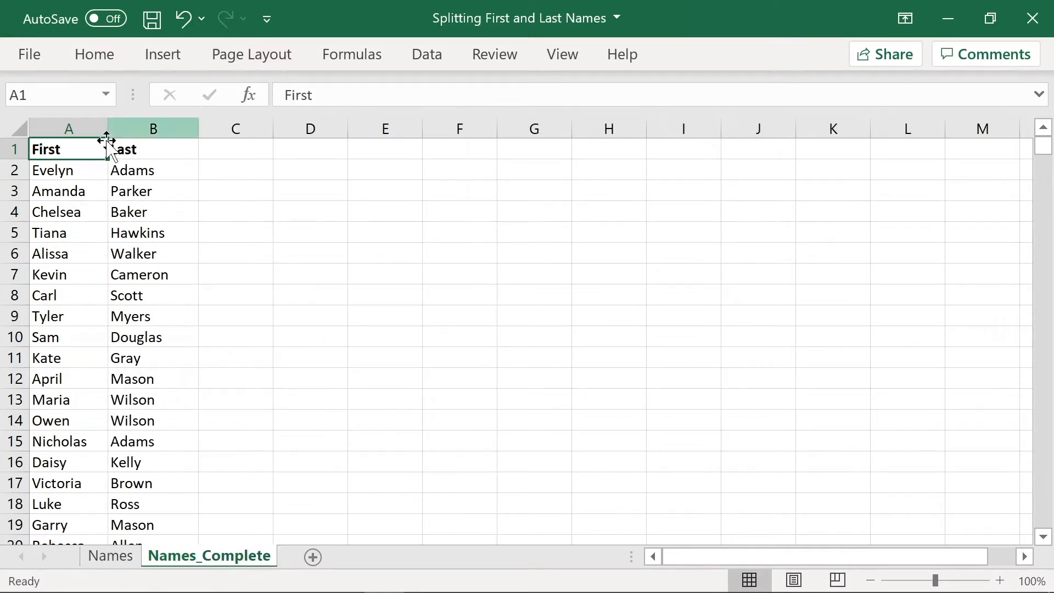
{"action": "key", "text": "ctrl+Page_Up"}
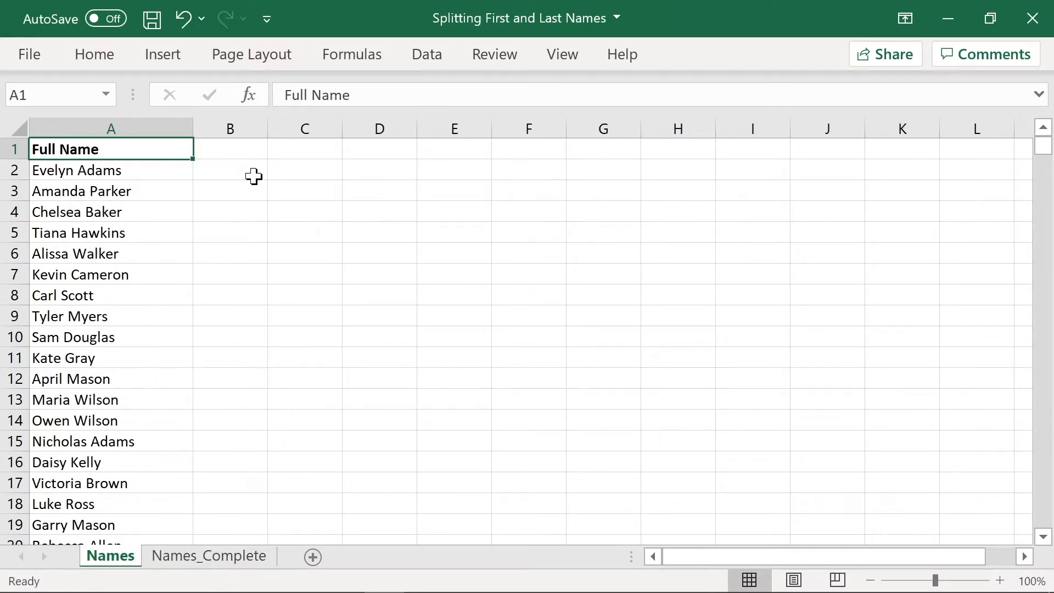
Start the Text to Columns conversion for the full names in column A
{"action": "left_click", "coordinate": [146, 128]}
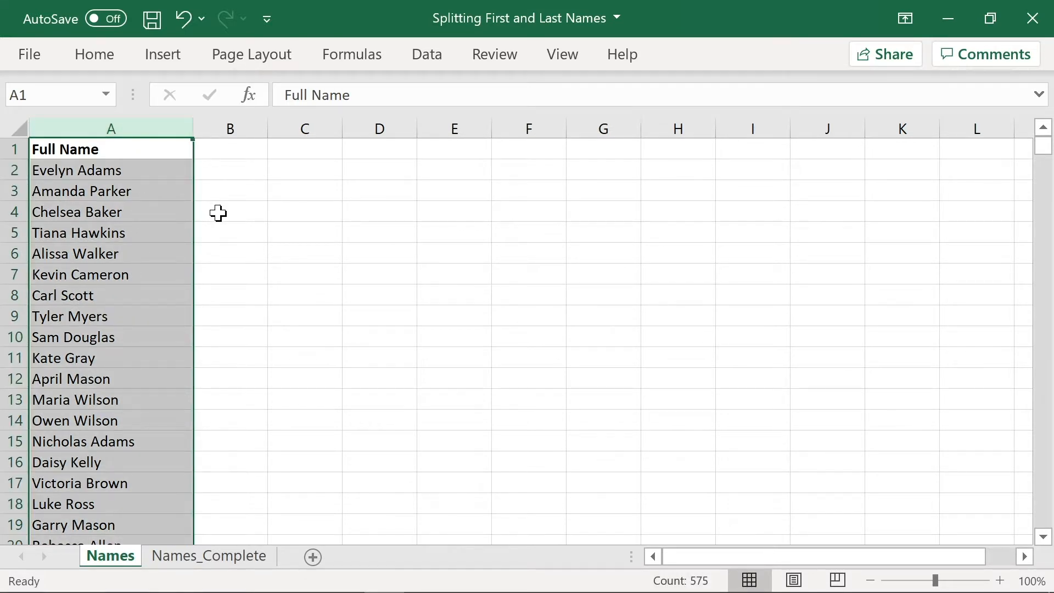
{"action": "left_click", "coordinate": [420, 62]}
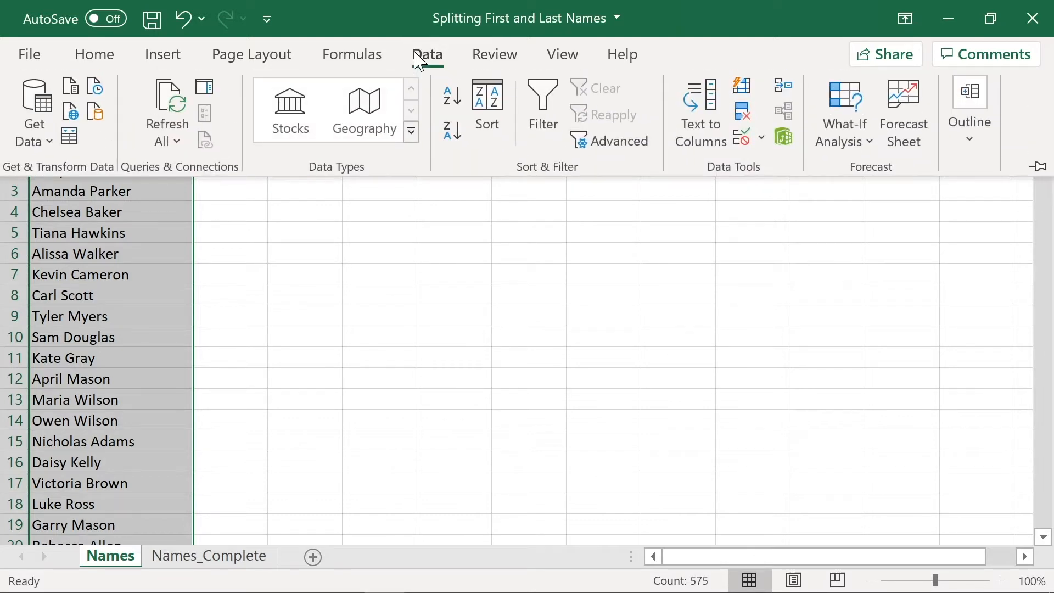
{"action": "left_click", "coordinate": [698, 131]}
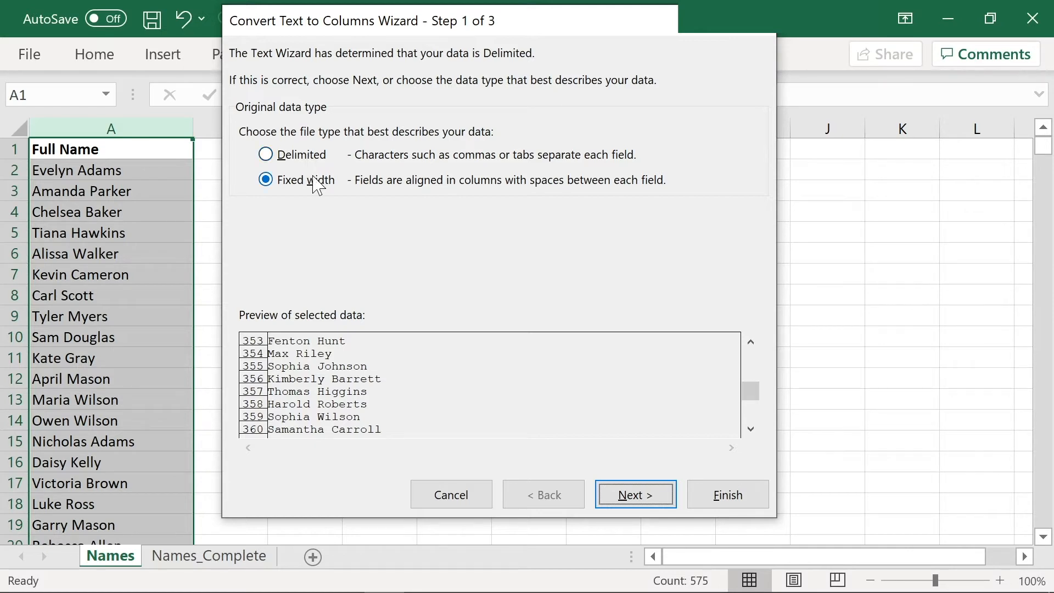
Try a fixed-width split with the column break moved to about position 5, and return to the data type choice
{"action": "left_click", "coordinate": [626, 491]}
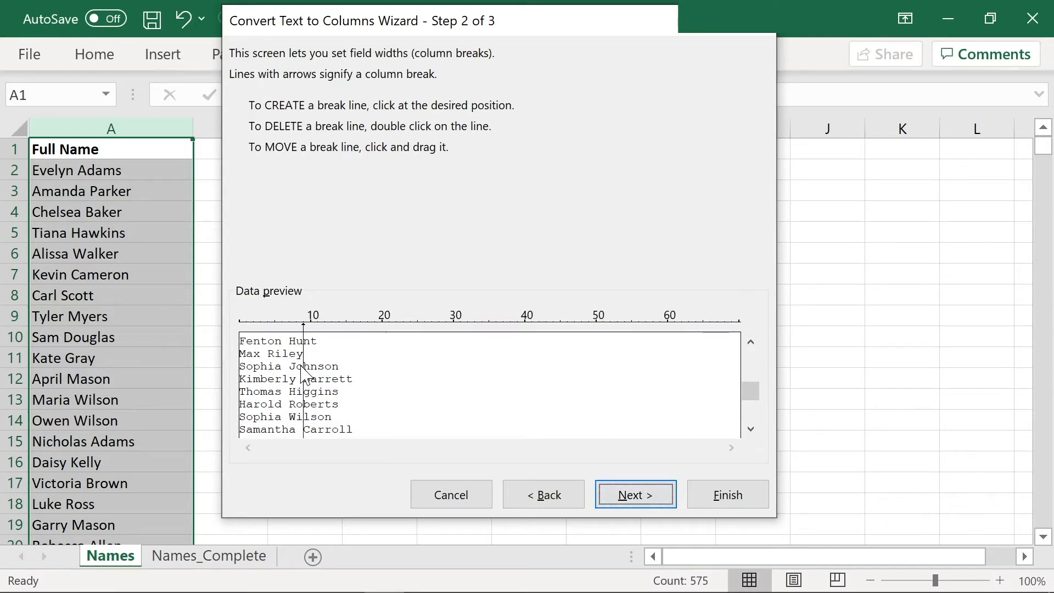
{"action": "left_click_drag", "start_coordinate": [302, 367], "coordinate": [275, 371]}
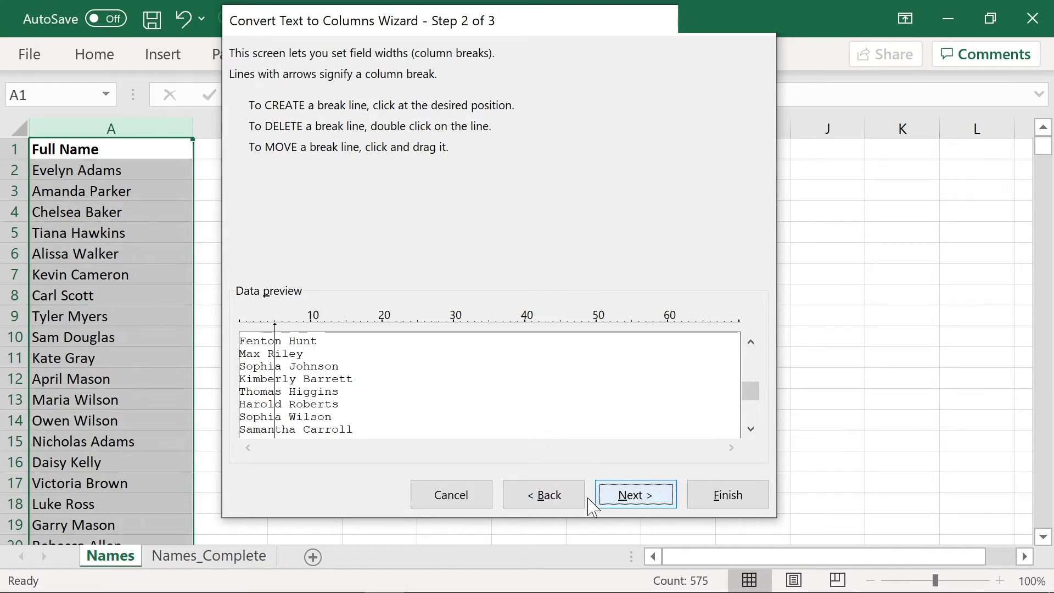
{"action": "left_click", "coordinate": [567, 502]}
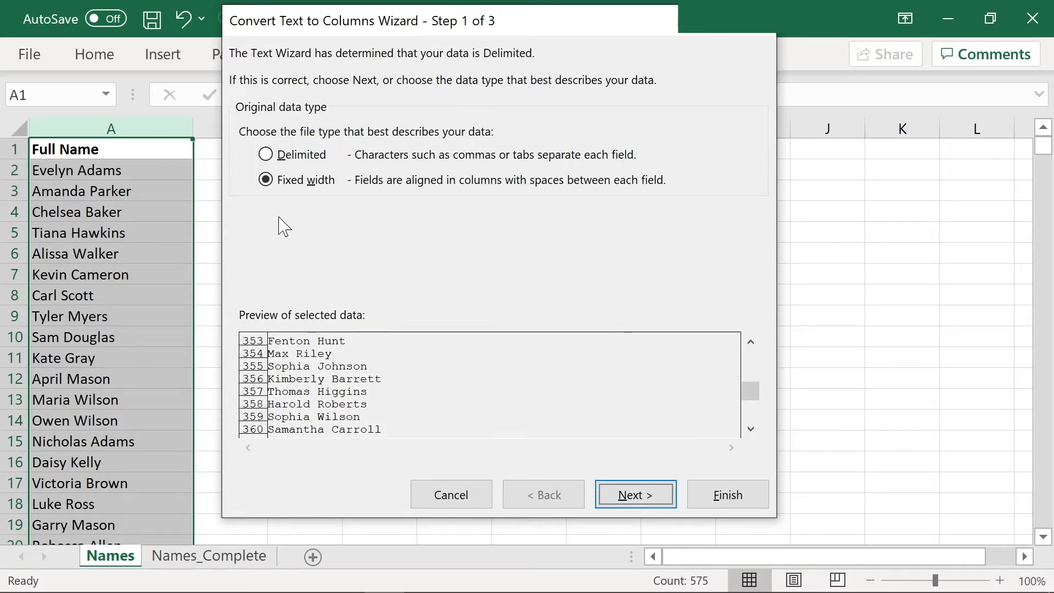
Set the original data type to Delimited, with Space as the only delimiter
{"action": "left_click", "coordinate": [268, 155]}
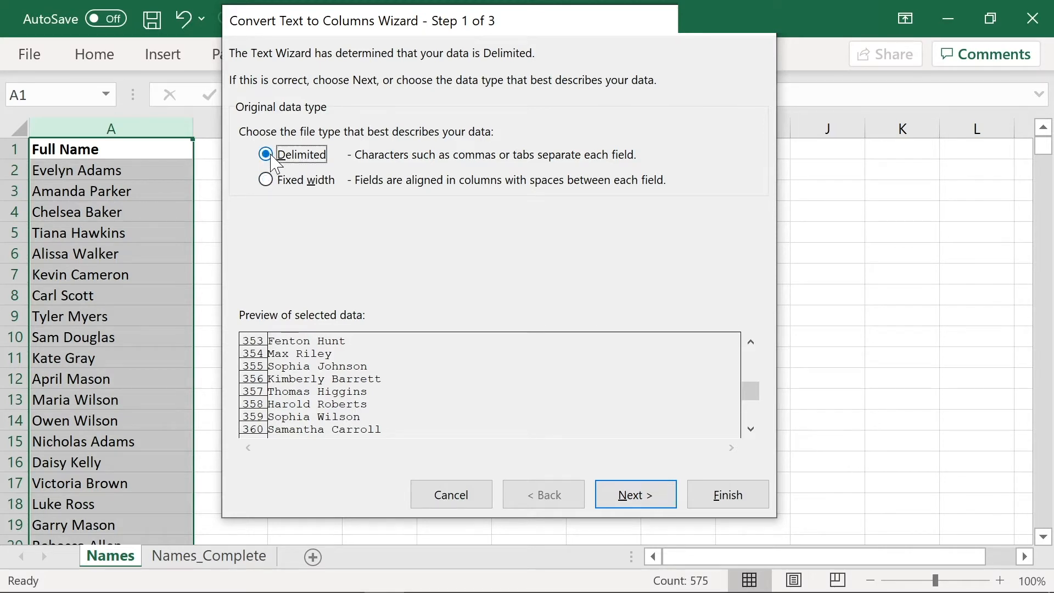
{"action": "left_click", "coordinate": [641, 501]}
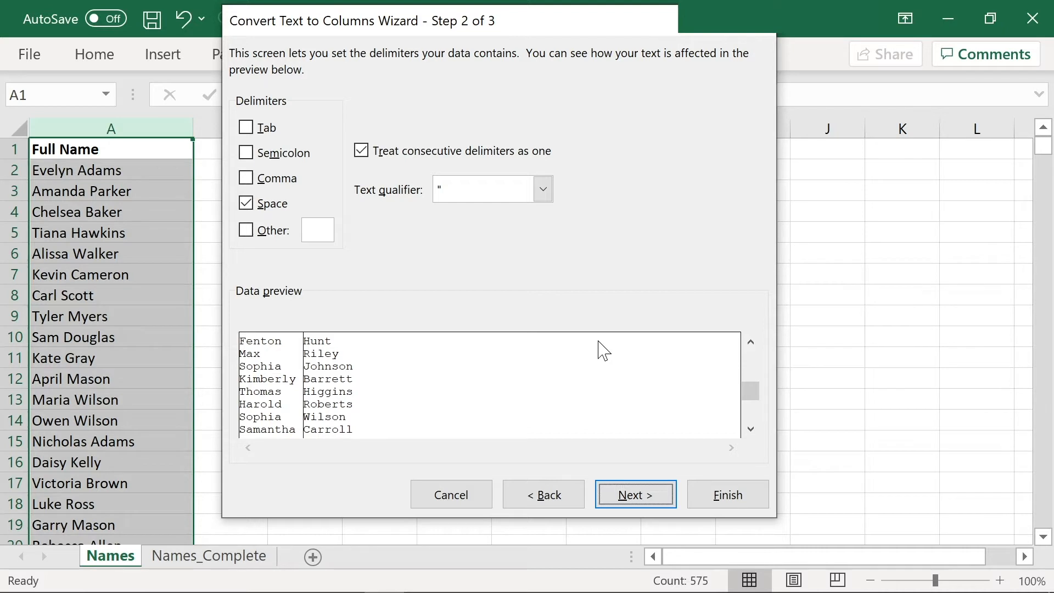
{"action": "left_click", "coordinate": [246, 203]}
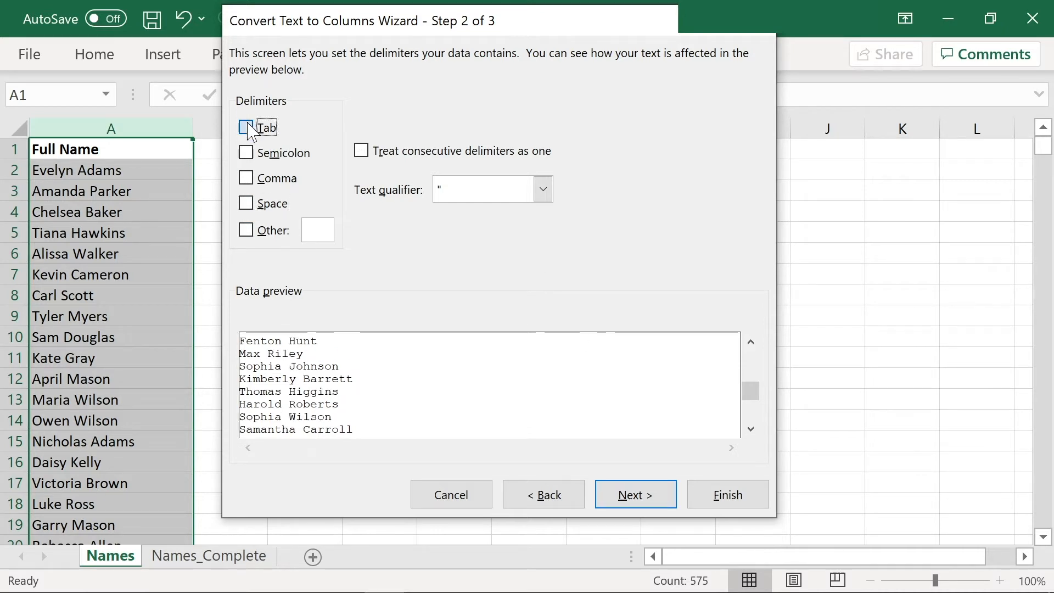
{"action": "left_click", "coordinate": [247, 128]}
{"action": "left_click", "coordinate": [246, 129]}
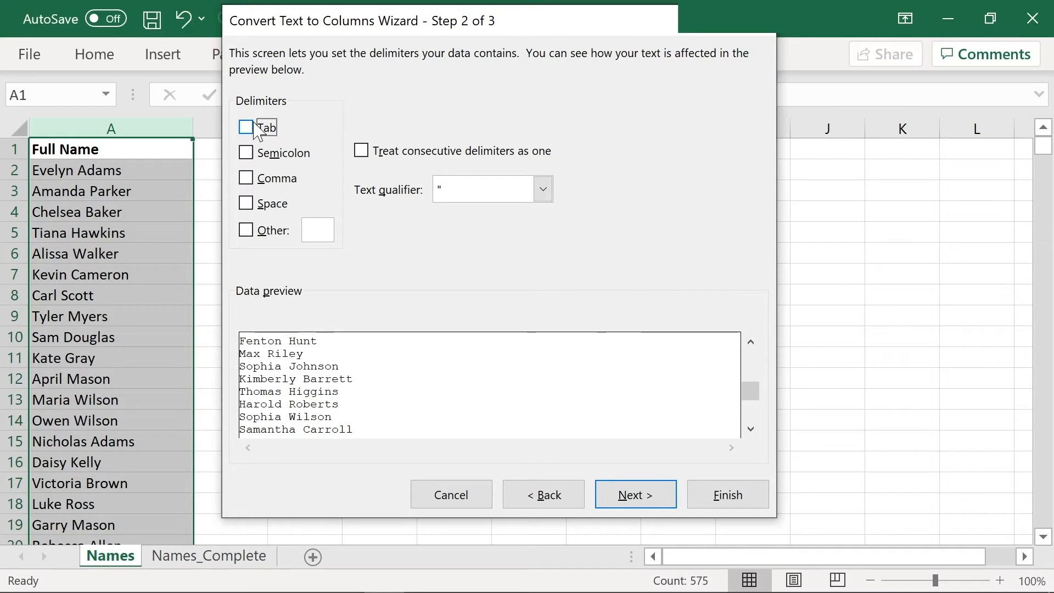
{"action": "left_click", "coordinate": [266, 207]}
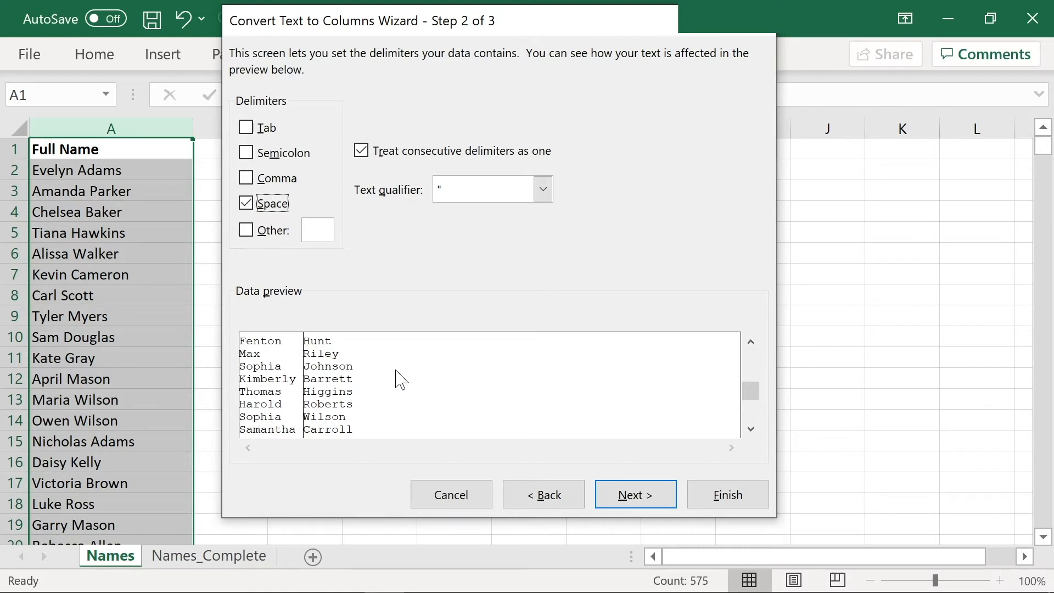
Check further rows in the data preview and finish splitting column A into two columns
{"action": "left_click_drag", "start_coordinate": [755, 394], "coordinate": [753, 381]}
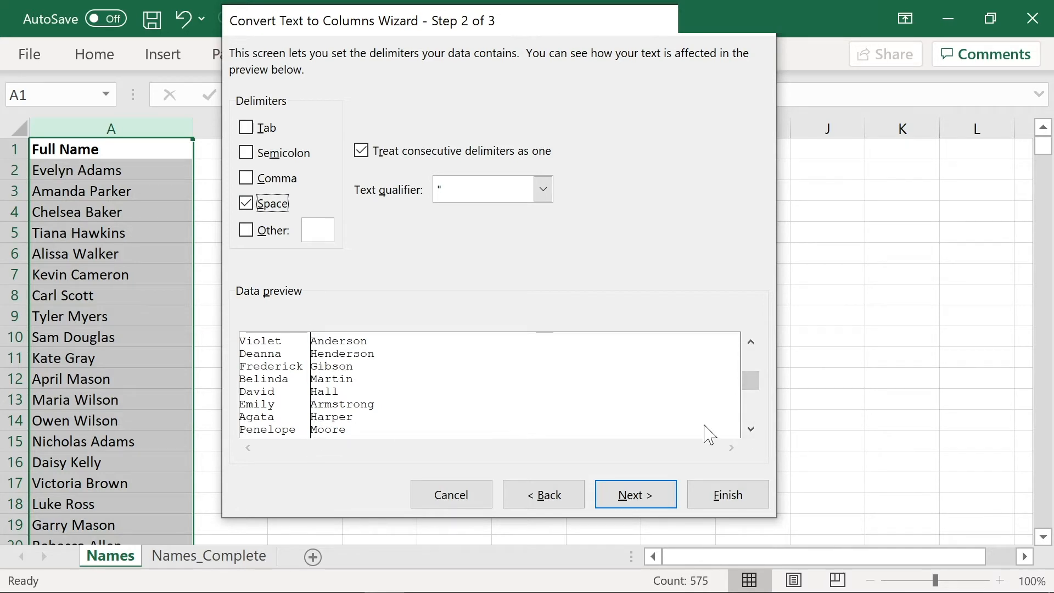
{"action": "left_click", "coordinate": [758, 433]}
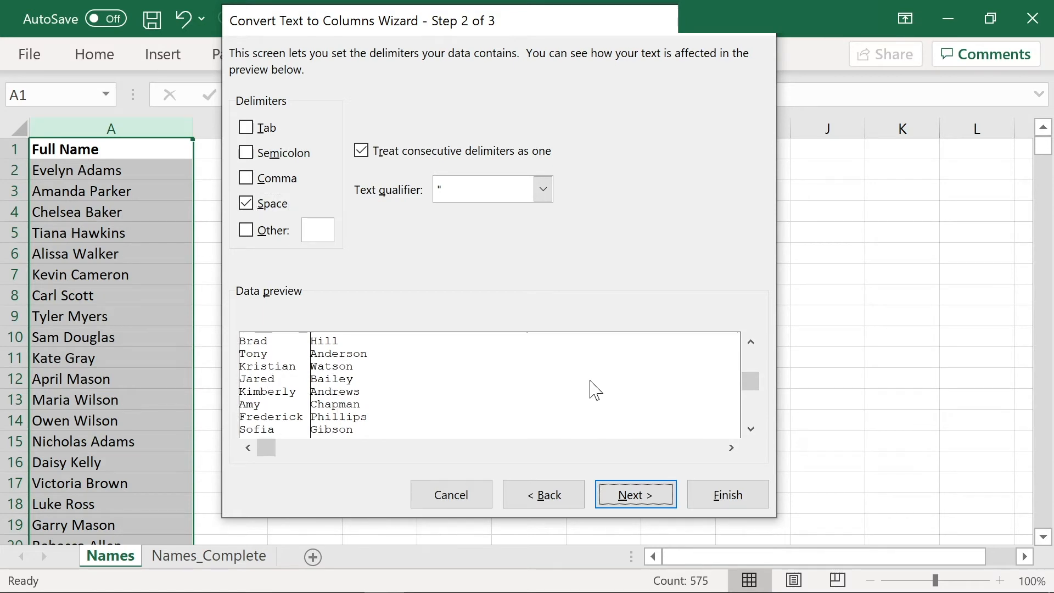
{"action": "left_click", "coordinate": [652, 495]}
{"action": "left_click", "coordinate": [730, 497]}
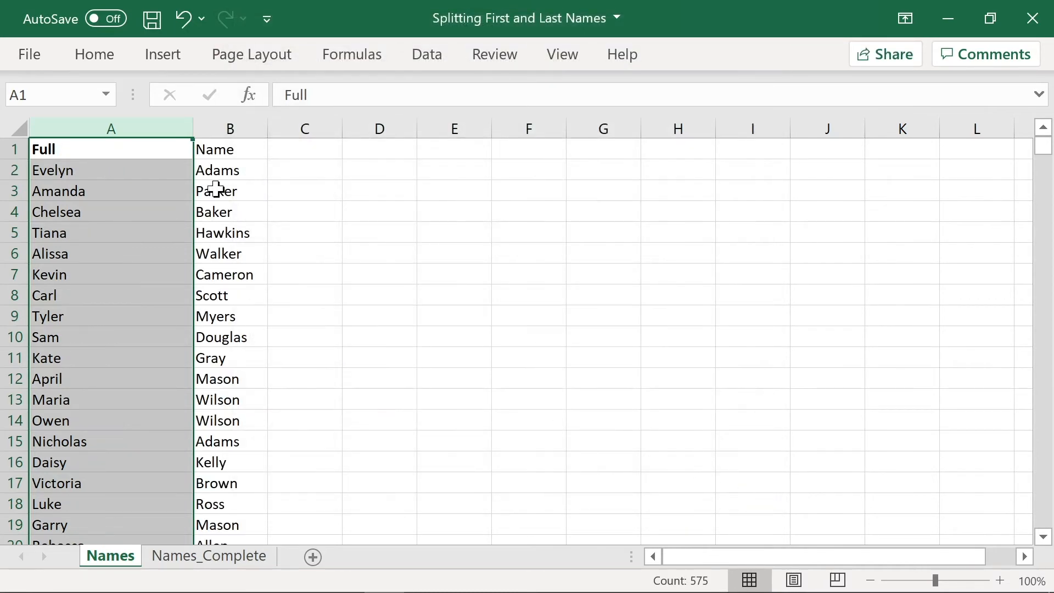
Examine the split result in row 2 and the header cells A1 and B1
{"action": "left_click", "coordinate": [135, 170]}
{"action": "left_click", "coordinate": [230, 171]}
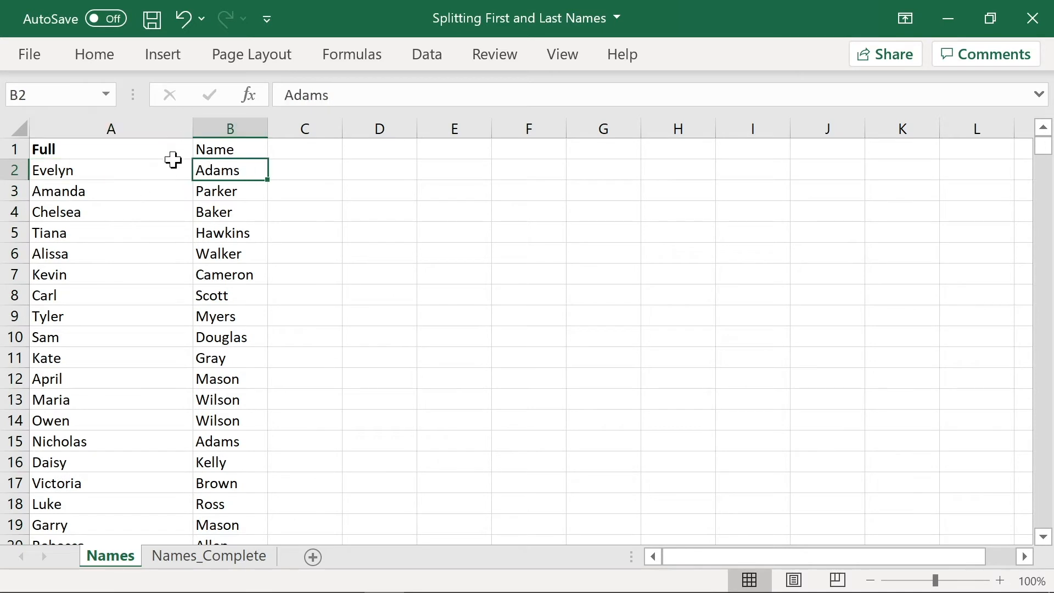
{"action": "left_click", "coordinate": [280, 174]}
{"action": "left_click_drag", "start_coordinate": [120, 152], "coordinate": [224, 153]}
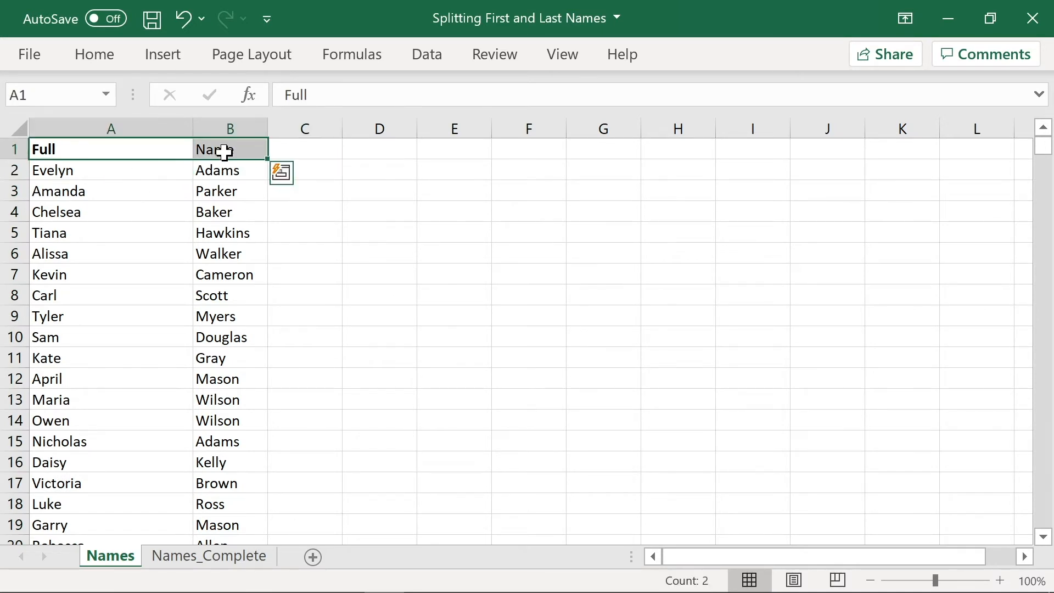
{"action": "left_click", "coordinate": [101, 150]}
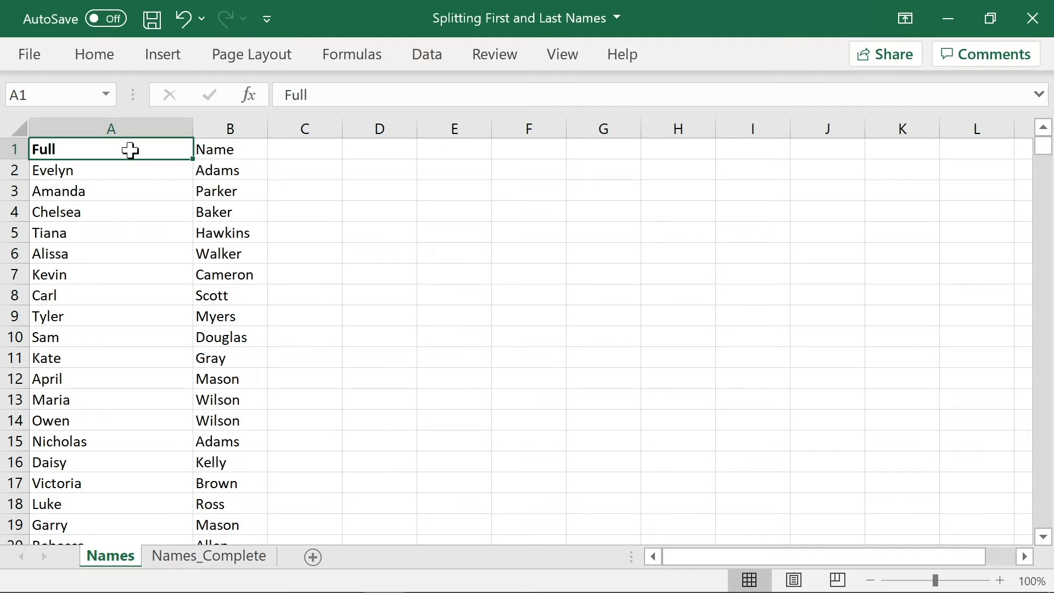
{"action": "left_click", "coordinate": [201, 149]}
Enter the headers First in A1 and Last in B1, and make the B1 header bold
{"action": "left_click", "coordinate": [134, 149]}
{"action": "type", "text": "First"}
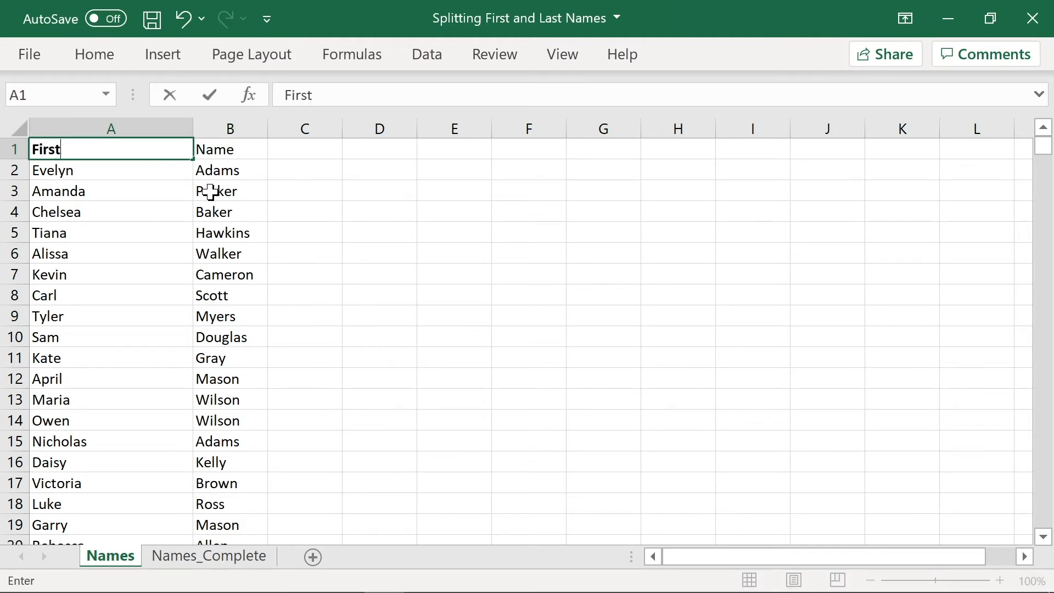
{"action": "key", "text": "Tab"}
{"action": "type", "text": "Last"}
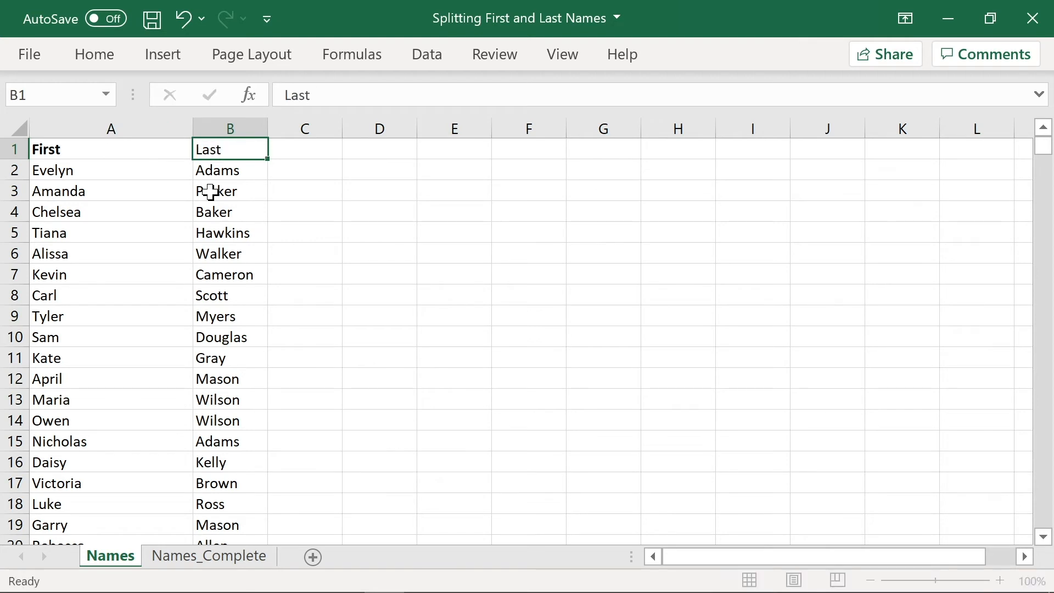
{"action": "key", "text": "shift+Tab"}
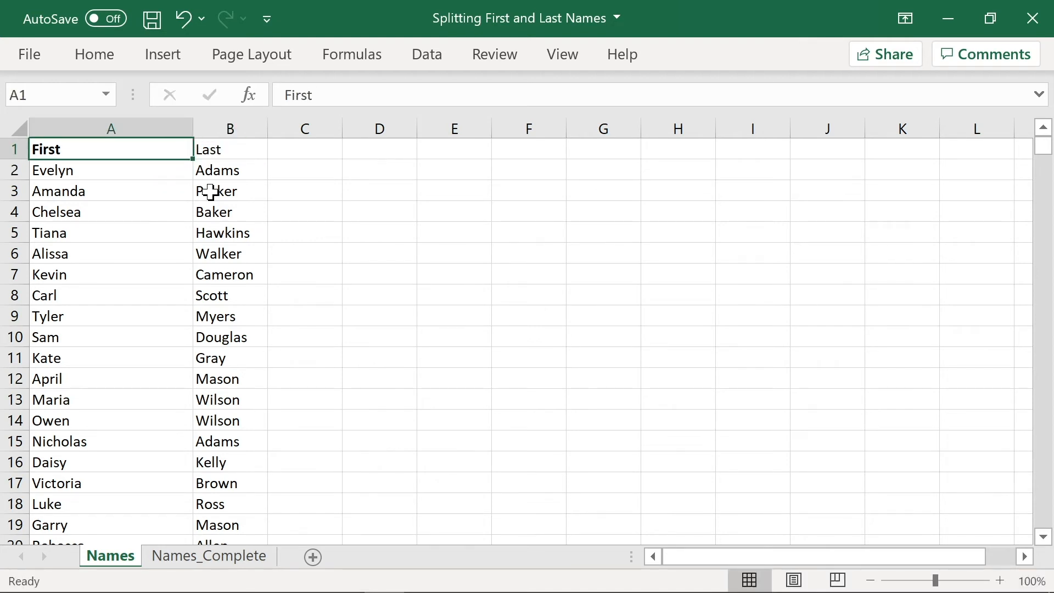
{"action": "left_click", "coordinate": [258, 153]}
{"action": "key", "text": "ctrl+b"}
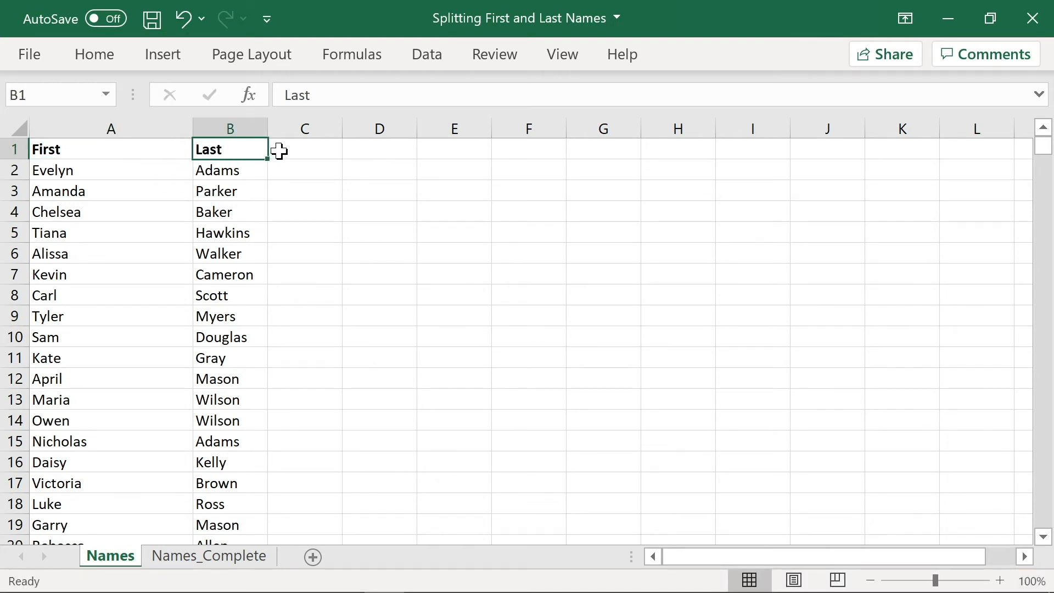
Autofit the widths of columns A and B to their contents
{"action": "double_click", "coordinate": [193, 126]}
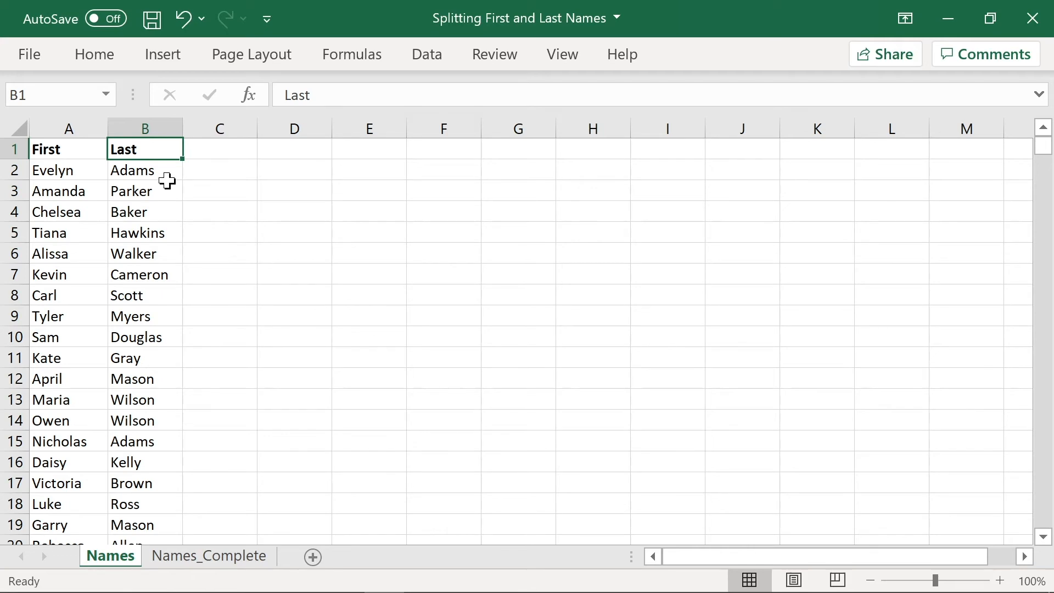
{"action": "double_click", "coordinate": [182, 129]}
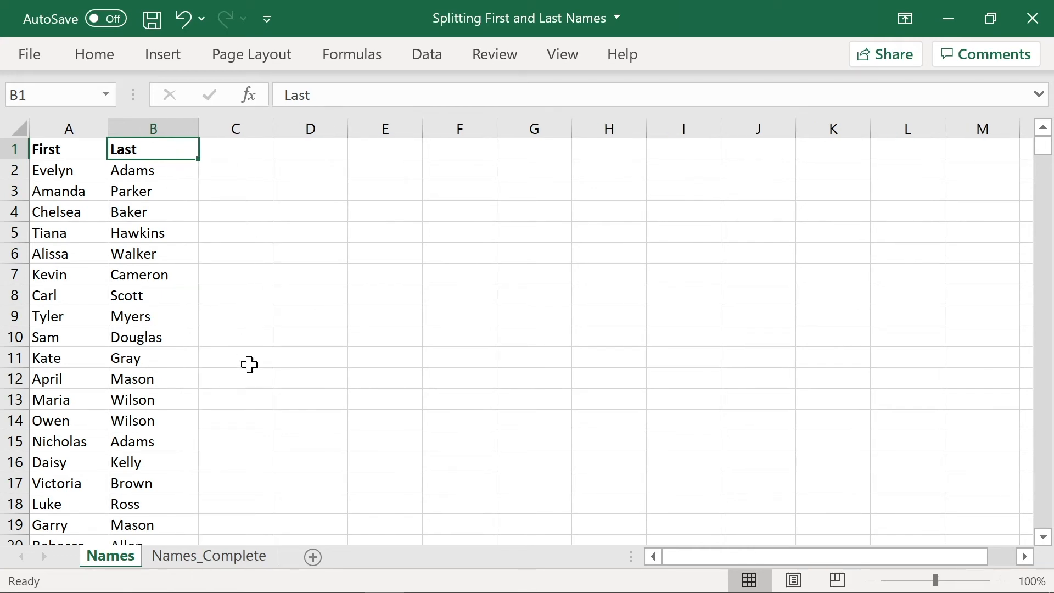
Review the separated names down the list in columns A and B
{"action": "scroll", "coordinate": [250, 365], "scroll_direction": "down", "scroll_amount": 17}
{"action": "scroll", "coordinate": [250, 364], "scroll_direction": "down", "scroll_amount": 8}
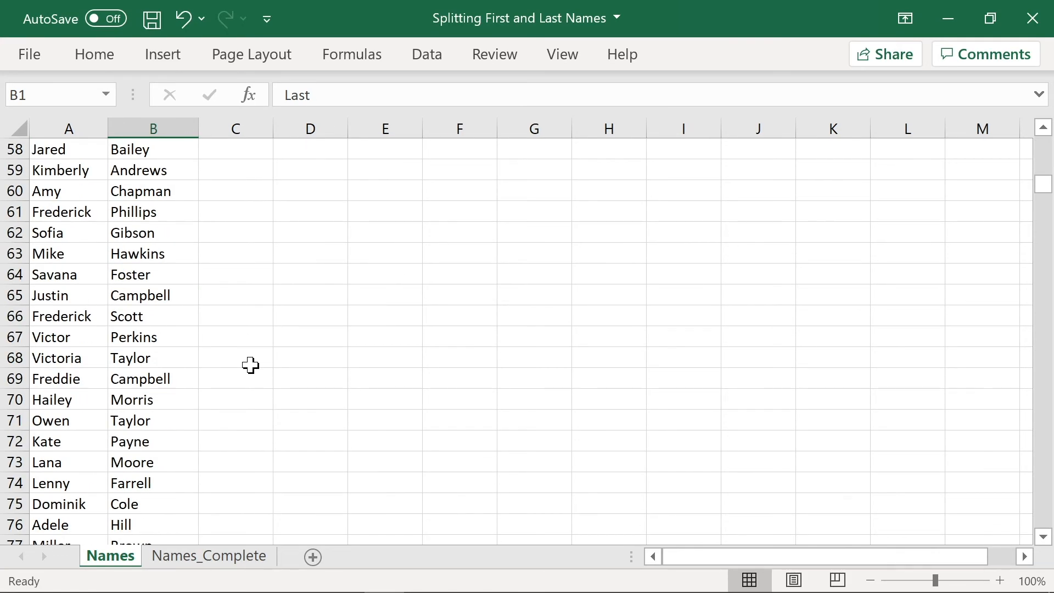
{"action": "scroll", "coordinate": [231, 397], "scroll_direction": "up", "scroll_amount": 7}
{"action": "scroll", "coordinate": [234, 404], "scroll_direction": "up", "scroll_amount": 18}
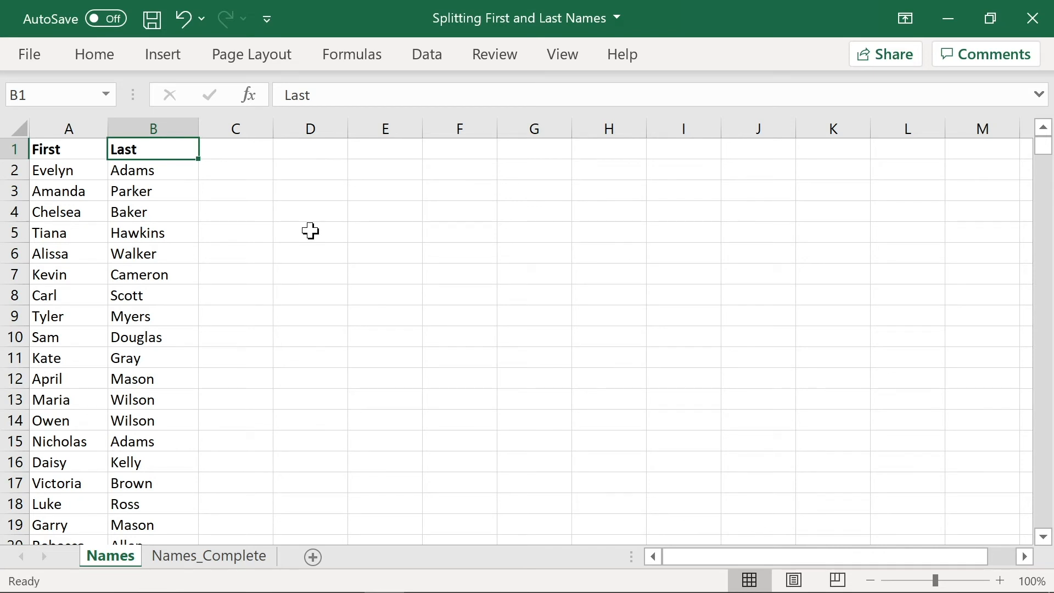
{"action": "left_click", "coordinate": [80, 125]}
{"action": "left_click", "coordinate": [159, 128]}
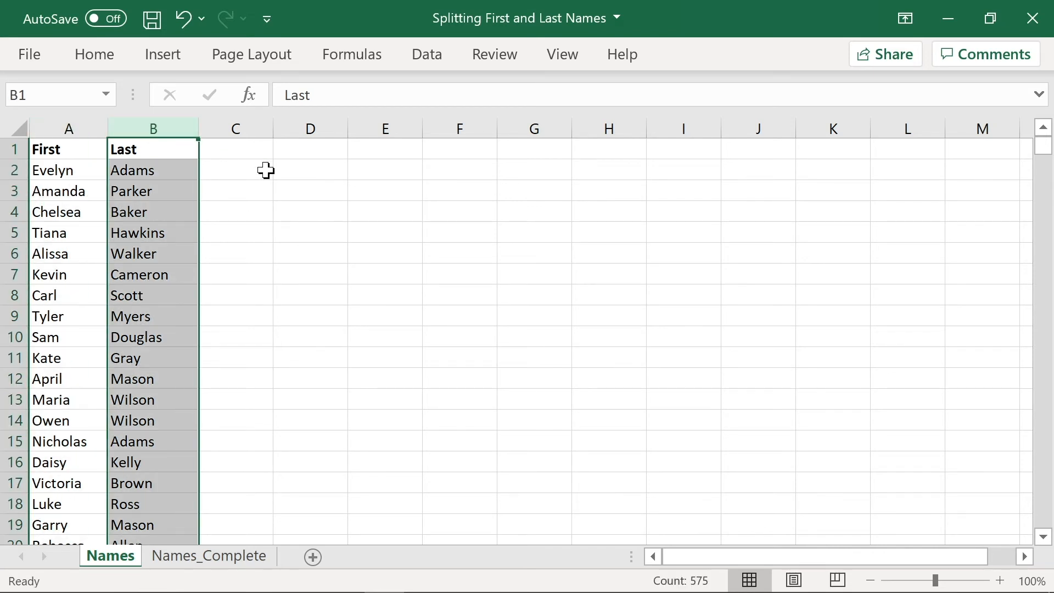